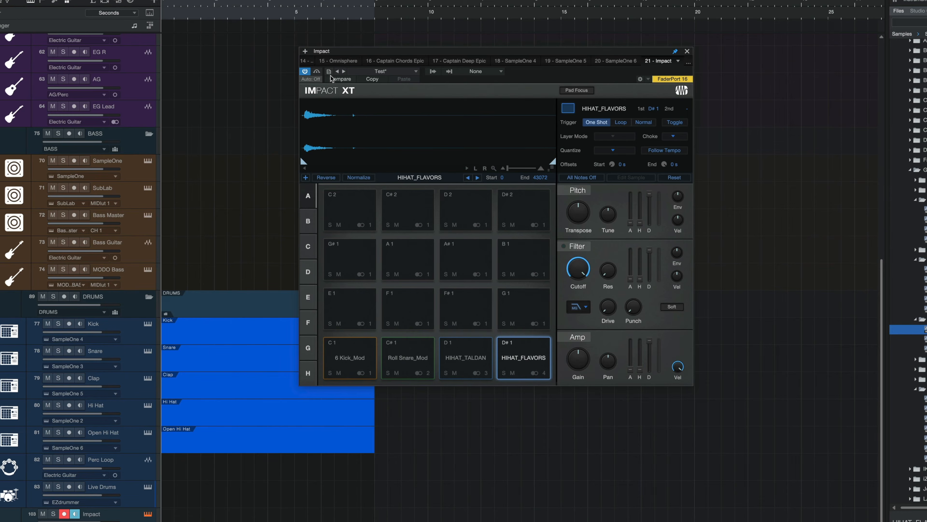
Store the current Impact XT kit of kick, snare and hi-hat samples as the default preset
left_click(329, 72)
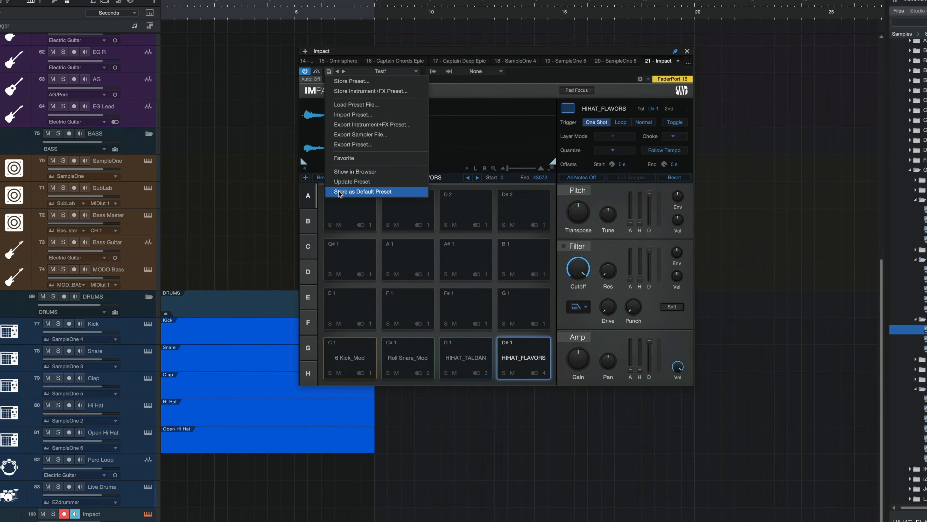
left_click(361, 192)
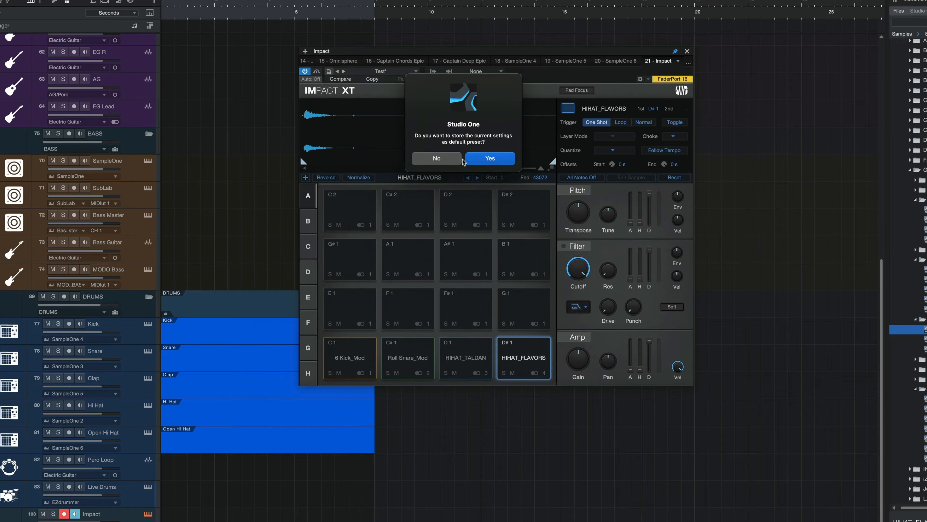
left_click(483, 159)
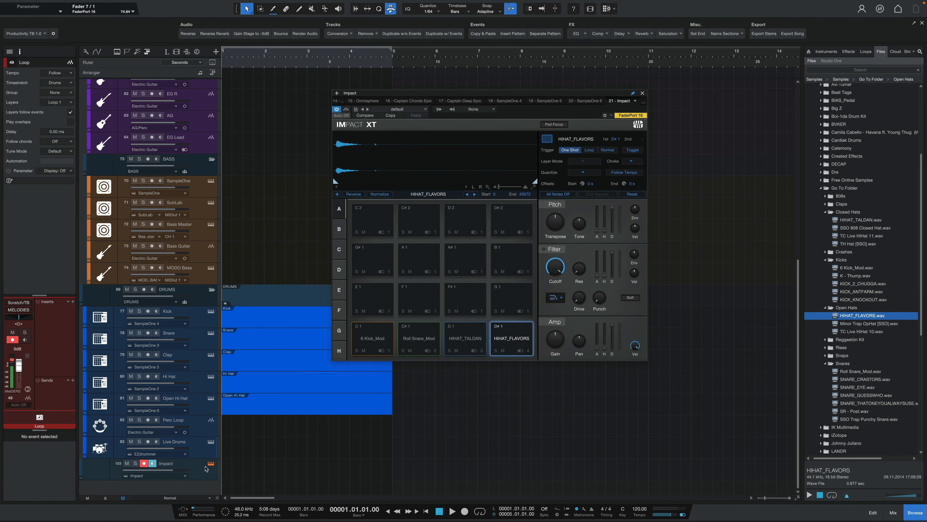
Select the Impact track below Live Drums and remove it as a VST track
left_click(207, 469)
left_click(366, 33)
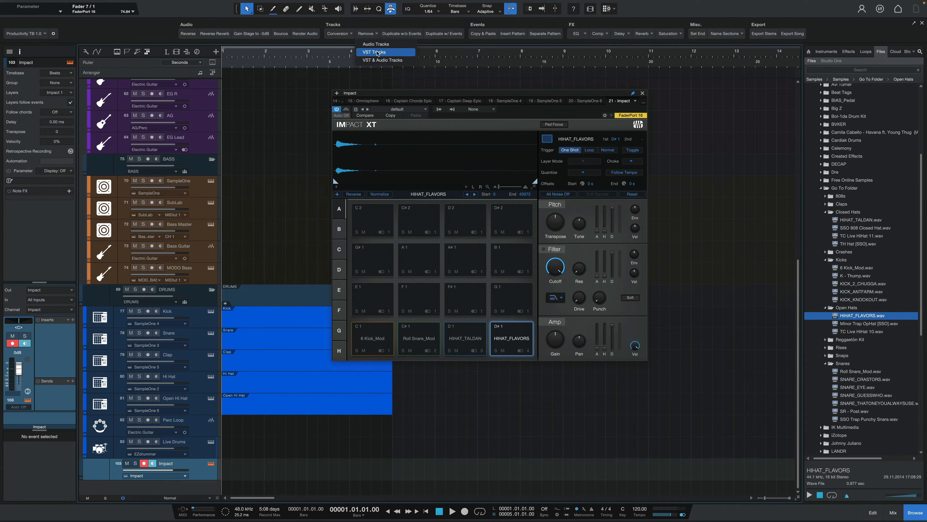
left_click(377, 53)
Add a new Impact instrument from the PreSonus instruments to the track list below Live Drums
left_click(832, 52)
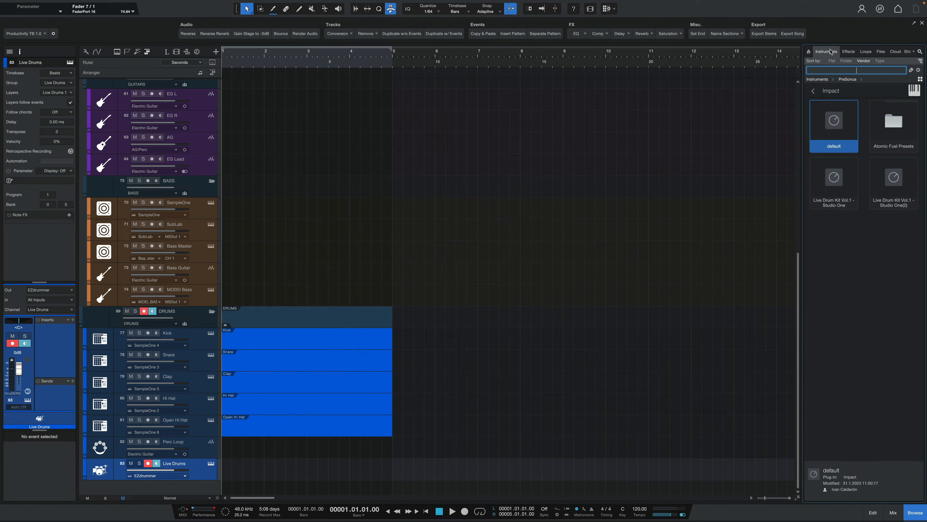
left_click(814, 91)
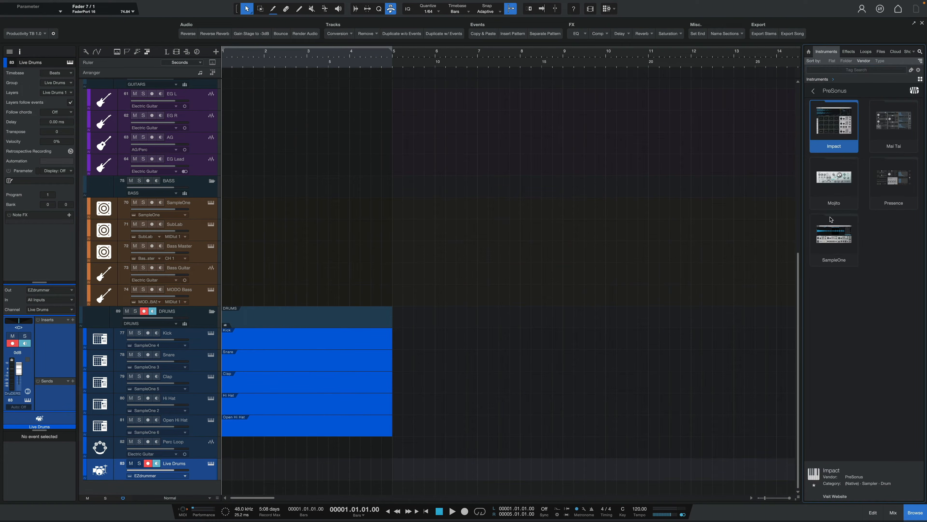
left_click_drag(832, 126, 221, 480)
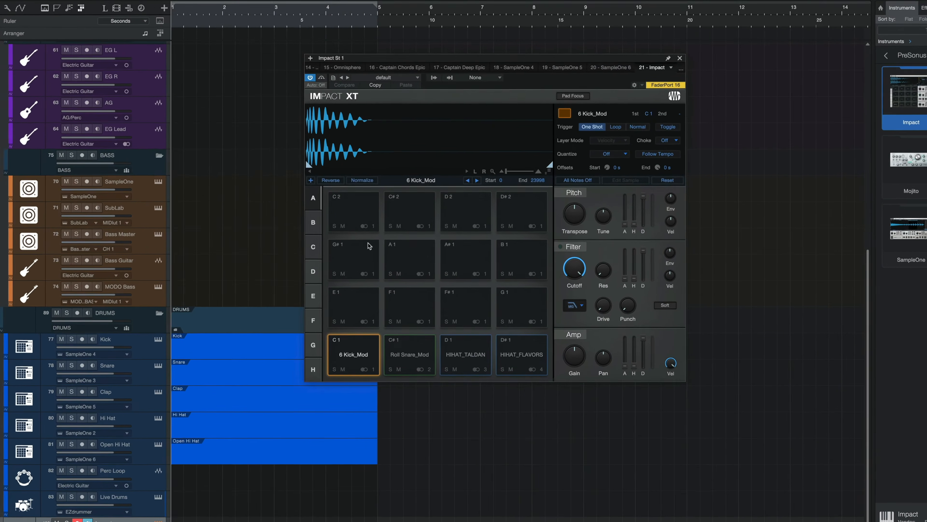
Store the loaded kit as an Impact preset named Test and open the list of available presets
left_click(328, 72)
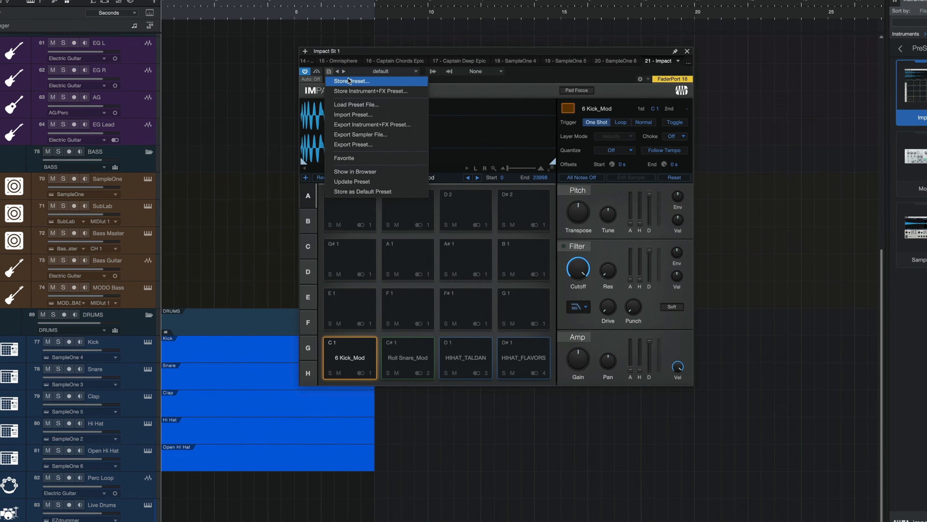
left_click(357, 81)
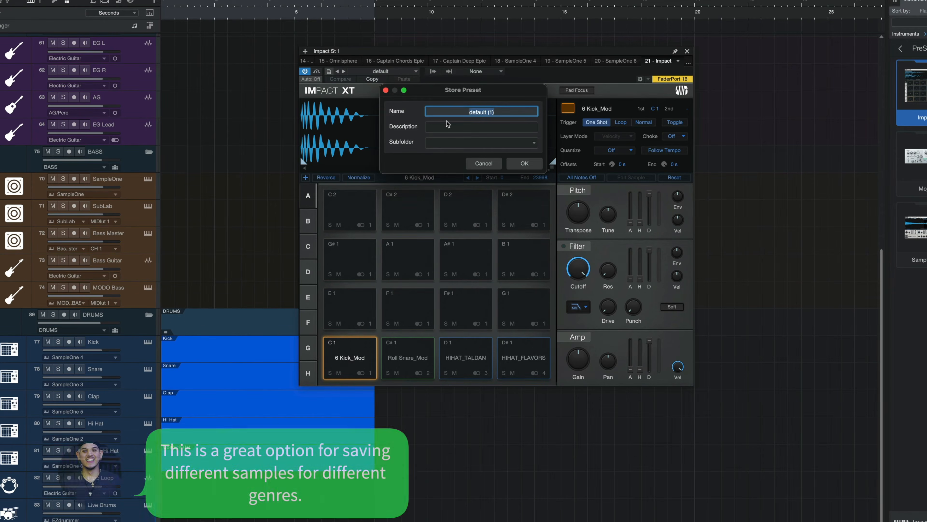
type("Test")
key("Return")
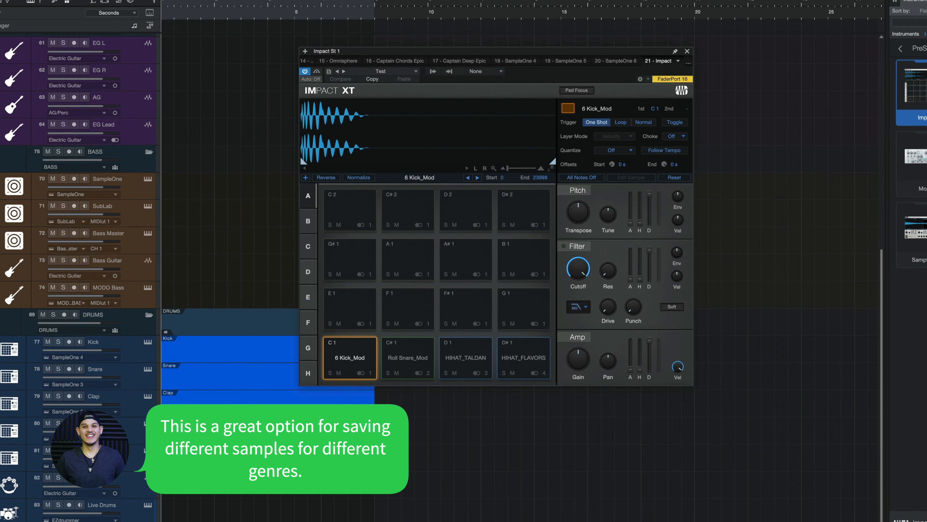
left_click(412, 72)
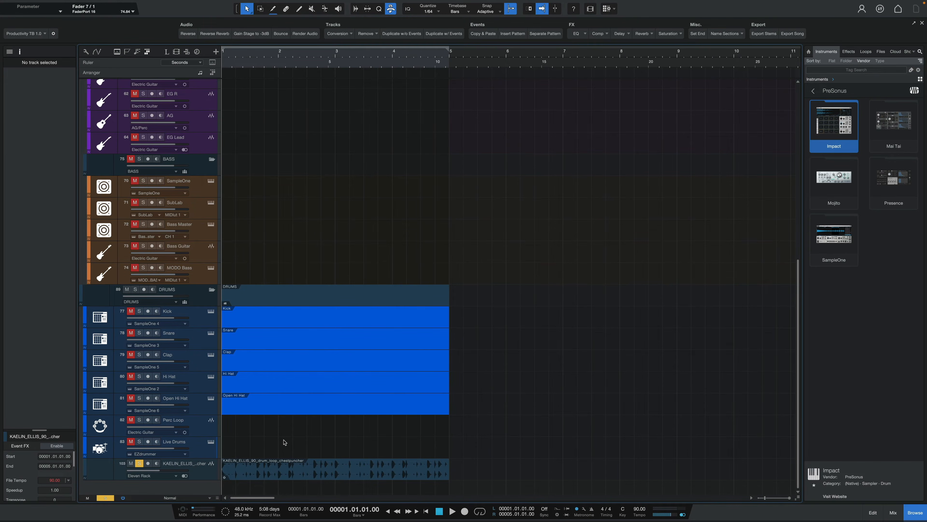
Play the chestpuncher drum loop, send the audio event to a new Impact and audition the sliced pads
key("space")
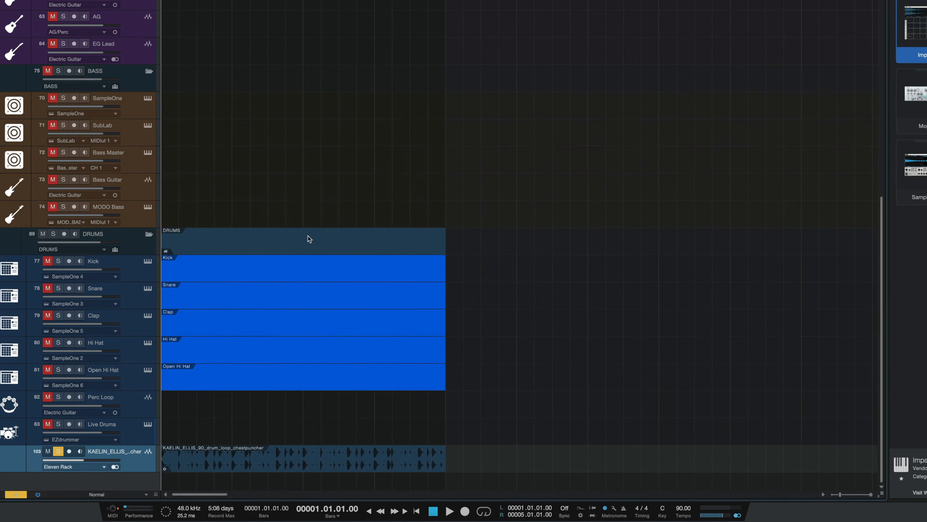
left_click(265, 455)
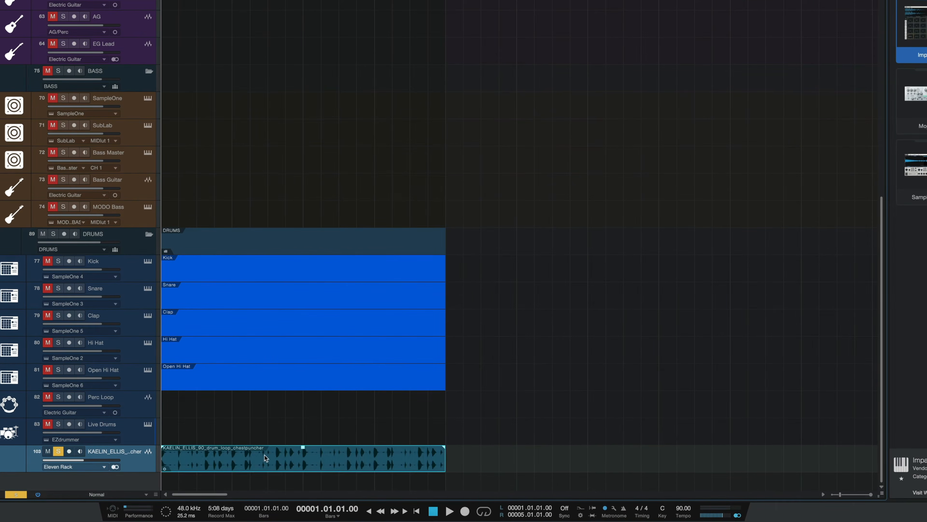
right_click(250, 458)
mouse_move(307, 430)
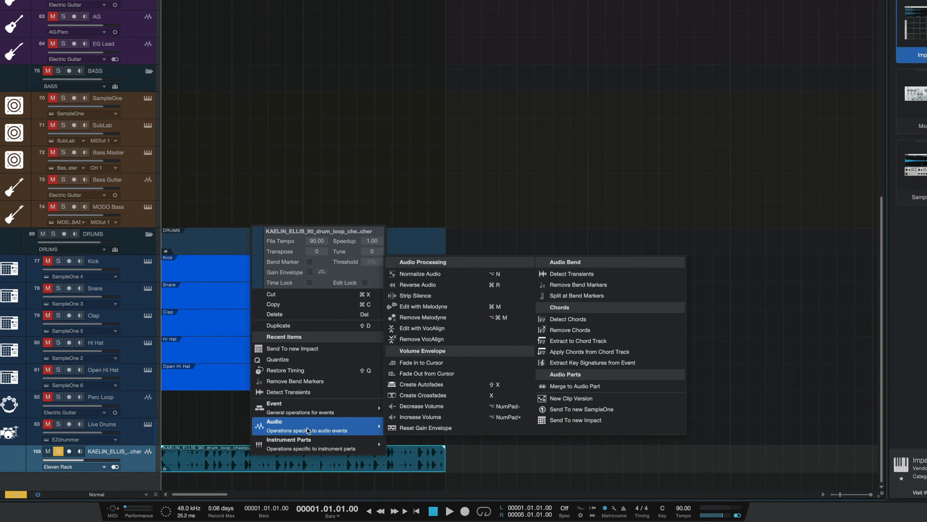
left_click(583, 420)
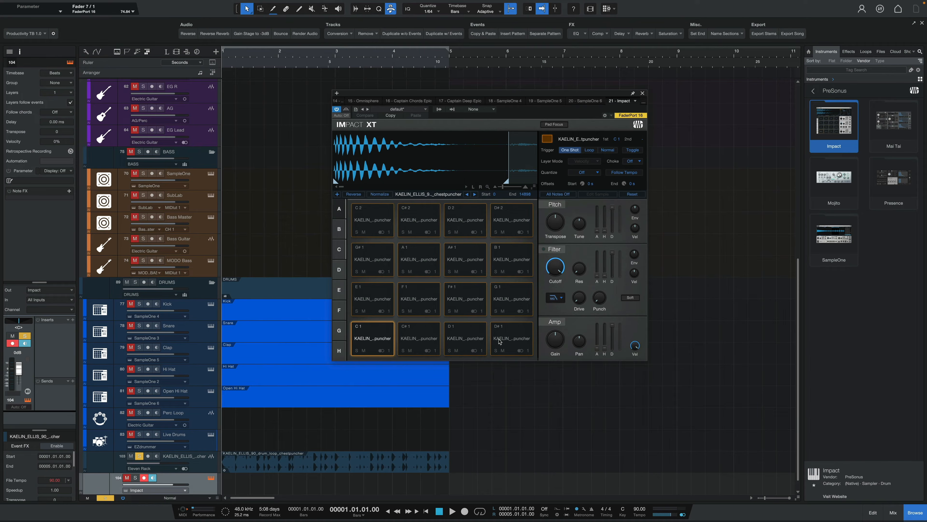
left_click(501, 341)
scroll(229, 466, "down", 1)
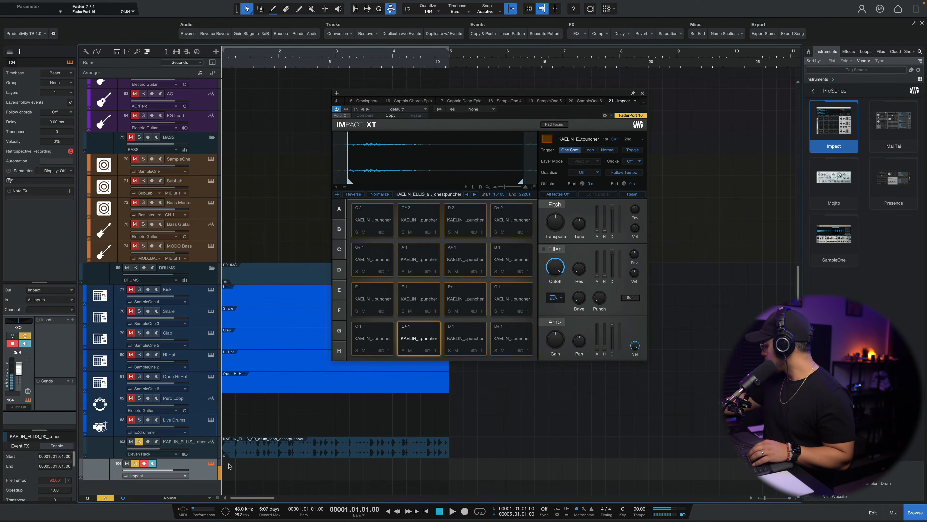
Insert the chestpuncher drum loop event as a sample on pad C 1 of the empty Impact
left_click(262, 441)
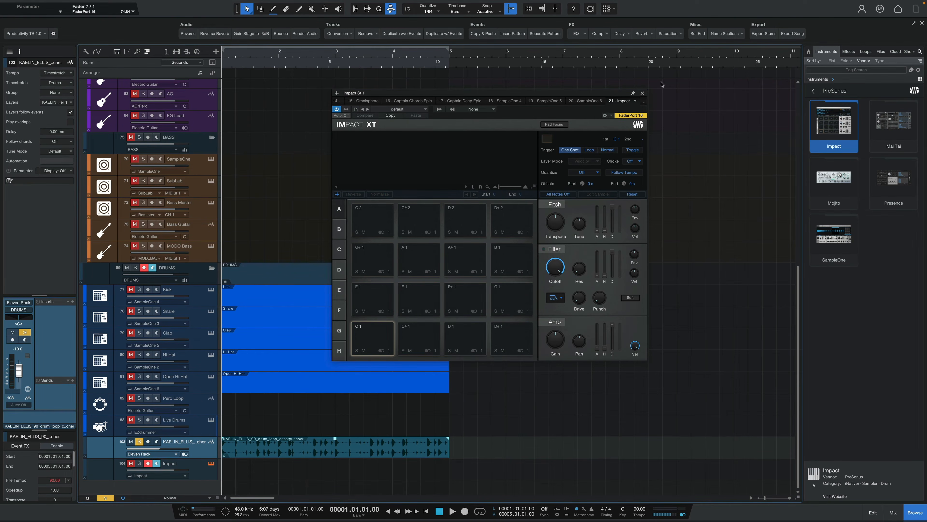
left_click_drag(243, 452, 371, 342)
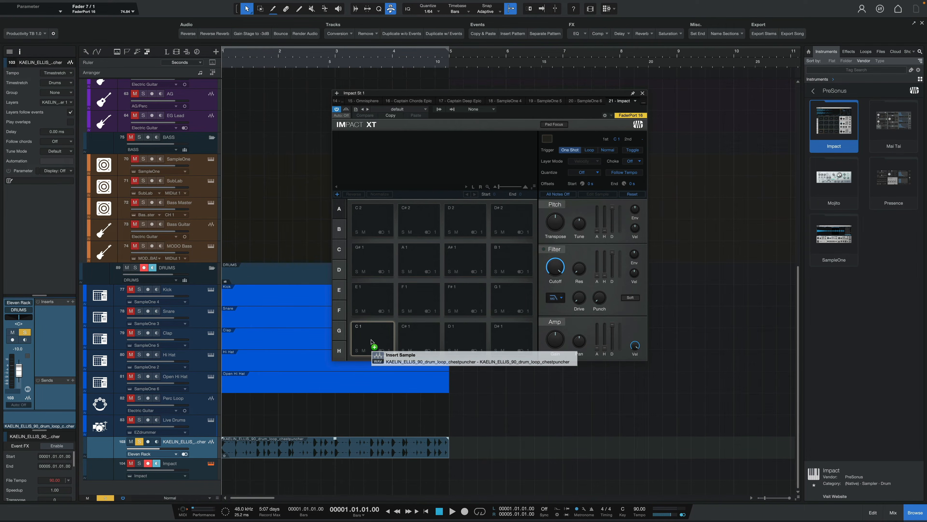
left_click_drag(372, 341, 374, 344)
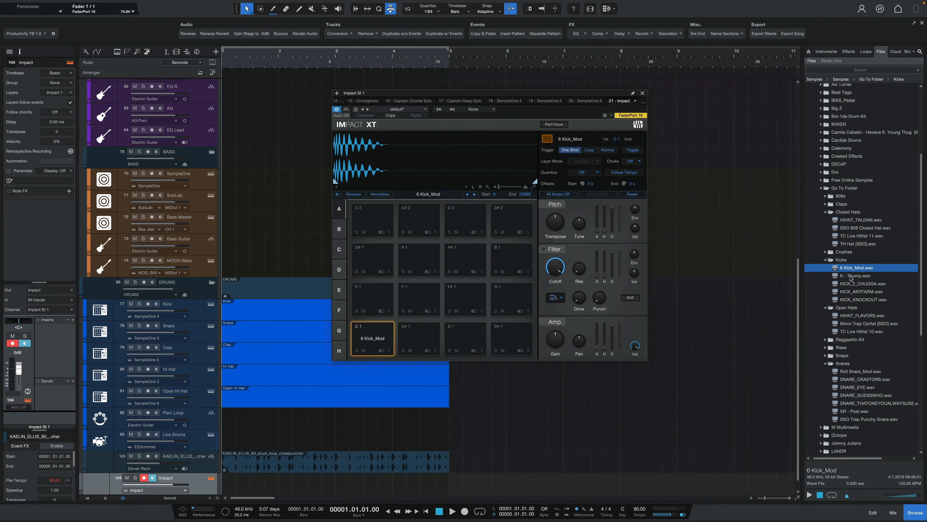
Replace the sample on pad C 1 with K - Thump and add 6 Kick_Mod as a second layer
left_click_drag(851, 279, 379, 342)
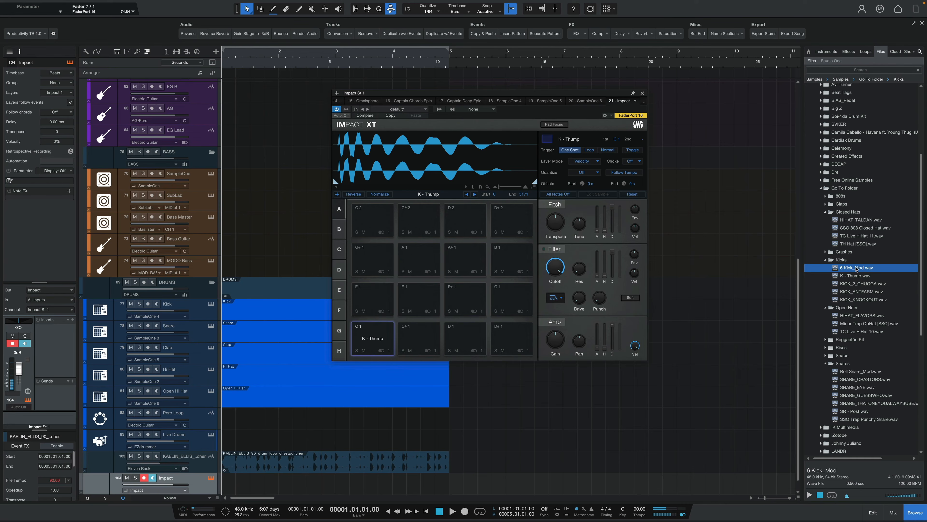
left_click_drag(857, 269, 369, 333)
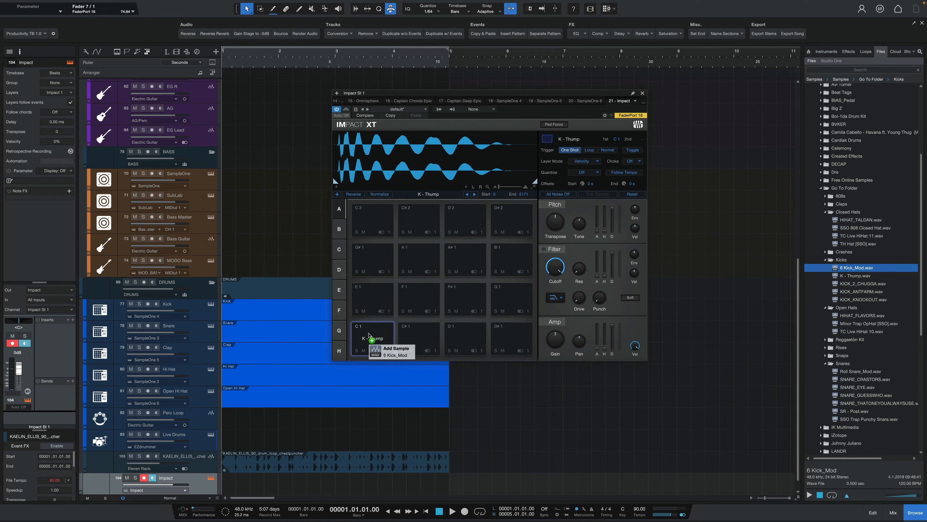
left_click_drag(368, 334, 370, 334)
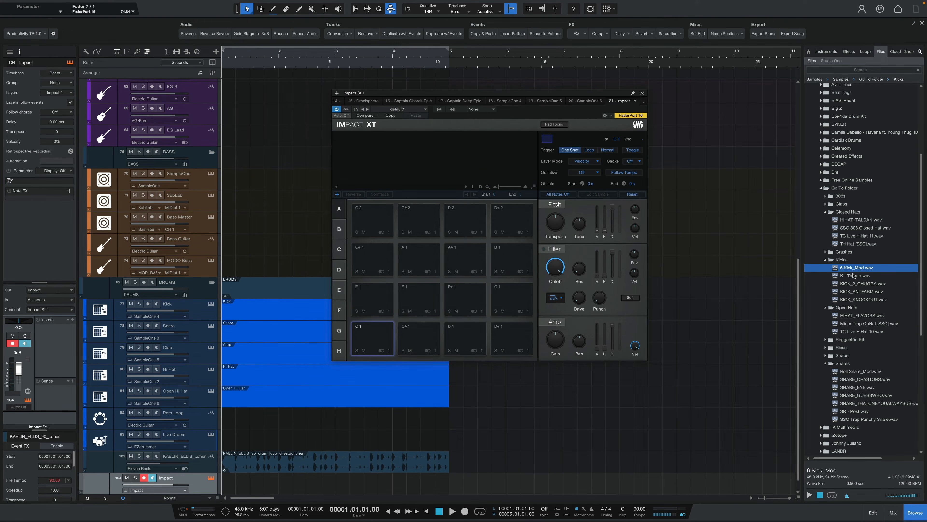
Select 6 Kick_Mod.wav and K - Thump.wav together and load both onto the empty pad C 1
left_click(854, 276, "shift")
left_click_drag(857, 269, 371, 330)
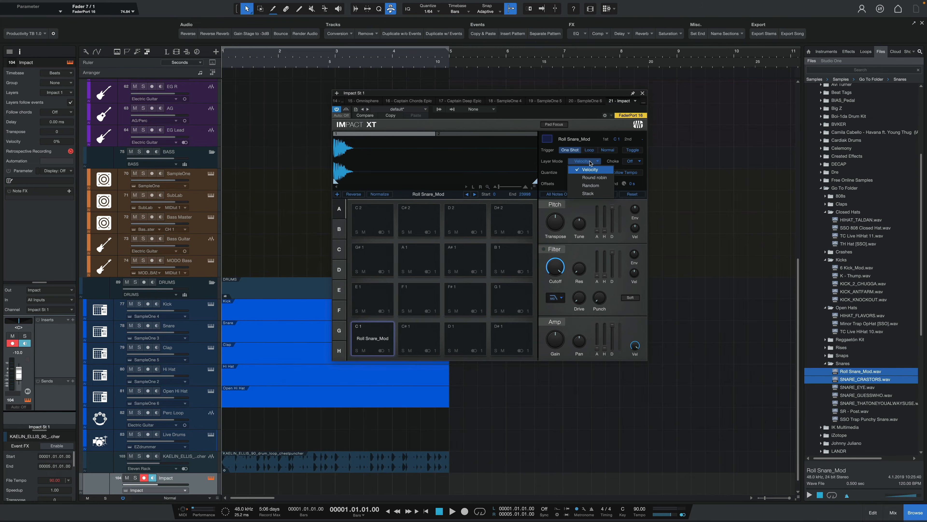
Move the velocity split between pad C 1's two snare layers to about the middle and play the solo Impact part
left_click(591, 163)
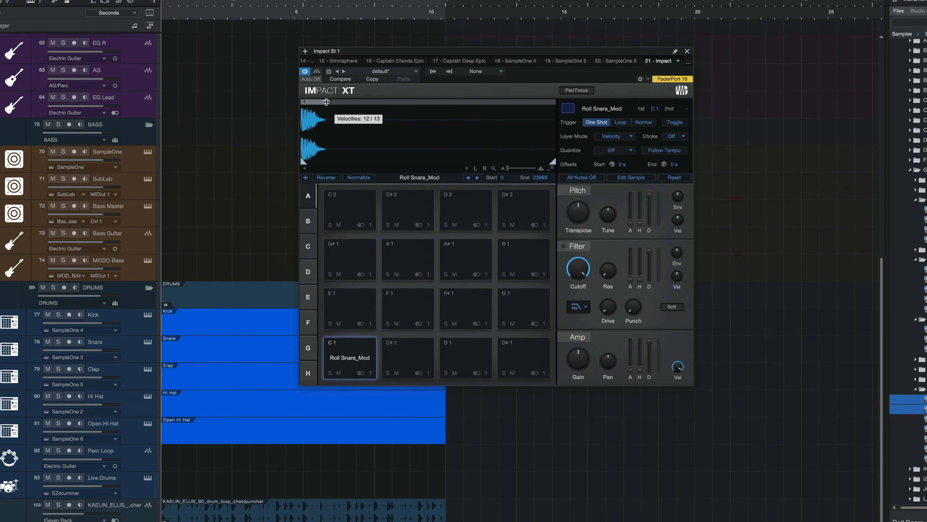
left_click_drag(326, 101, 507, 106)
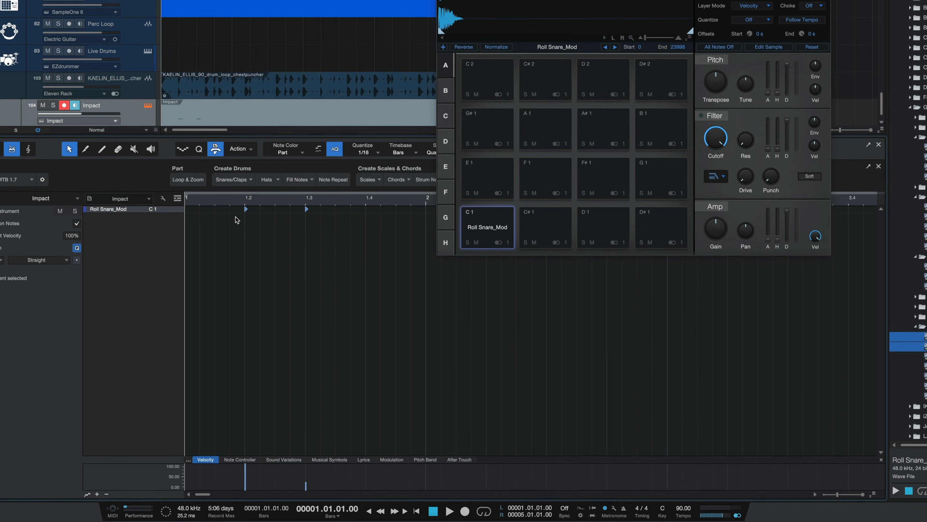
key("s")
key("space")
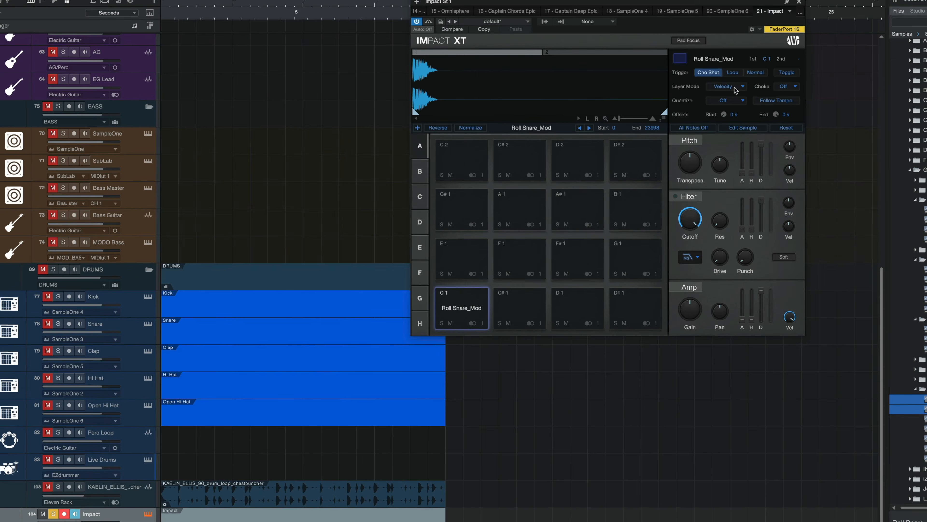
Try the Round robin and Random layer modes on pad C 1 and set the mode to Stack
left_click(734, 87)
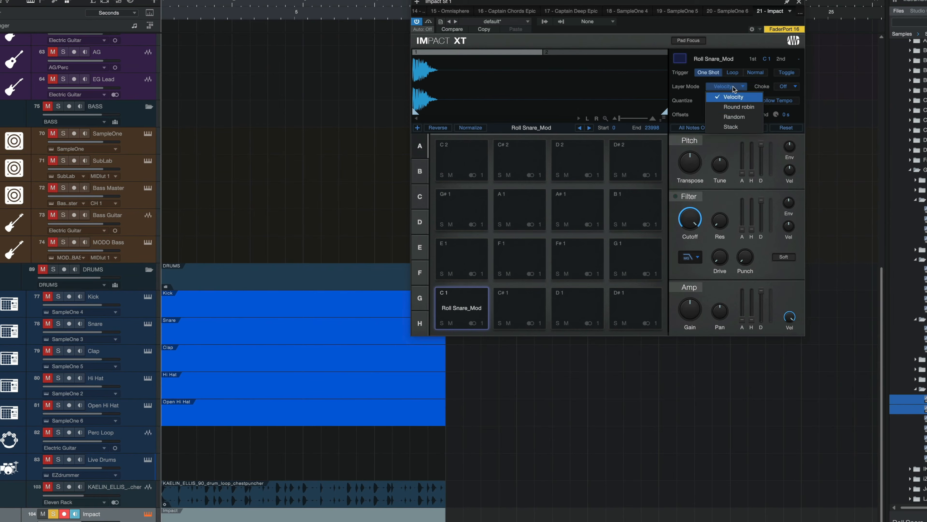
left_click(734, 107)
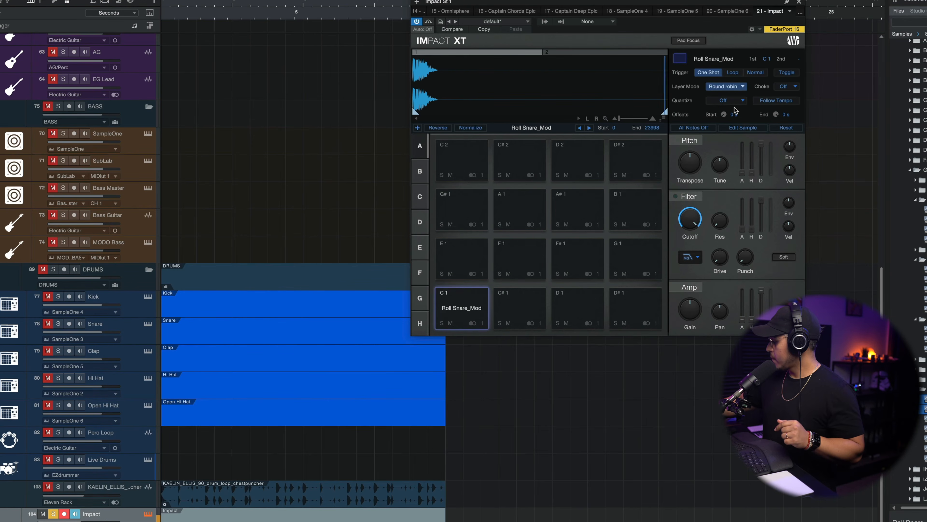
left_click(743, 89)
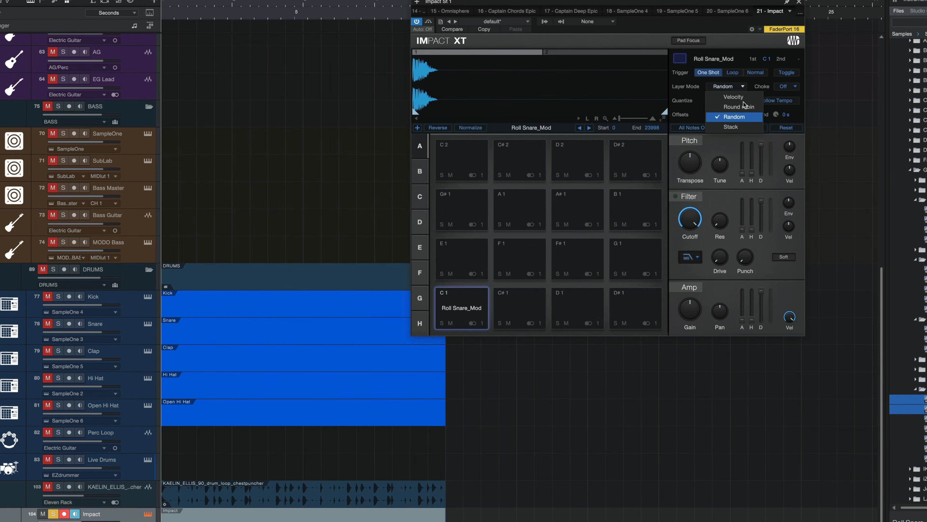
left_click(742, 127)
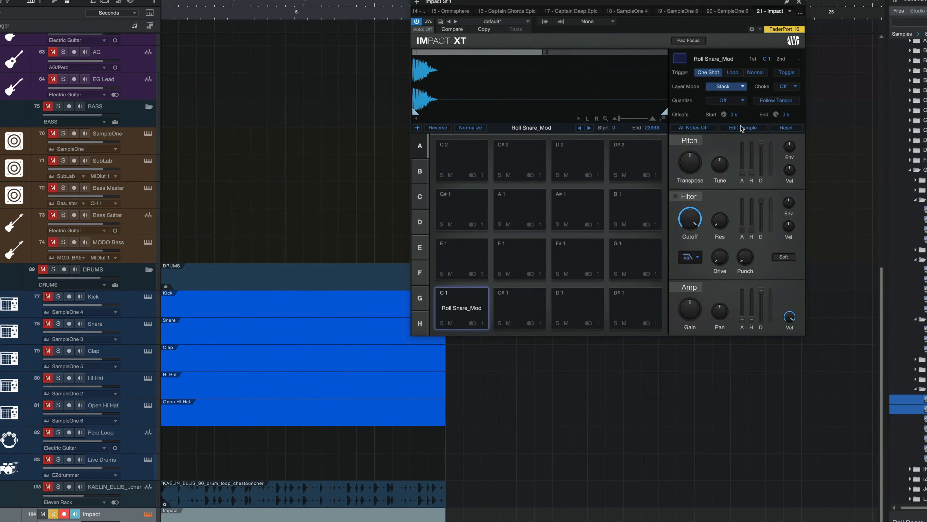